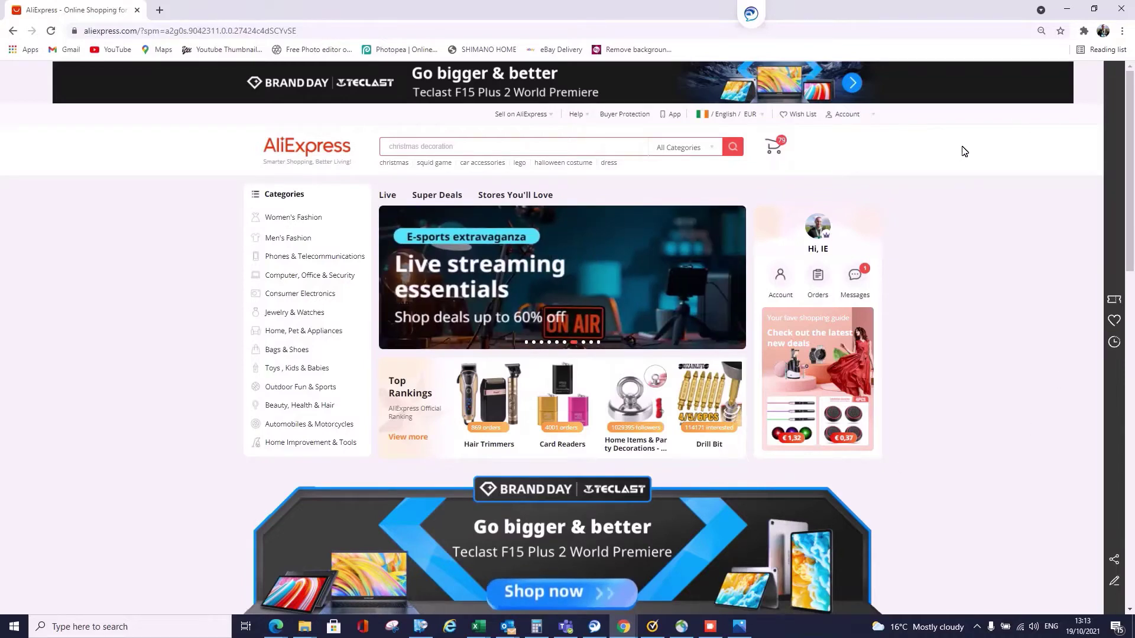
Step: Open My Orders, switch the list to 30 orders per page, and browse down to the pager
mouse_move(863, 117)
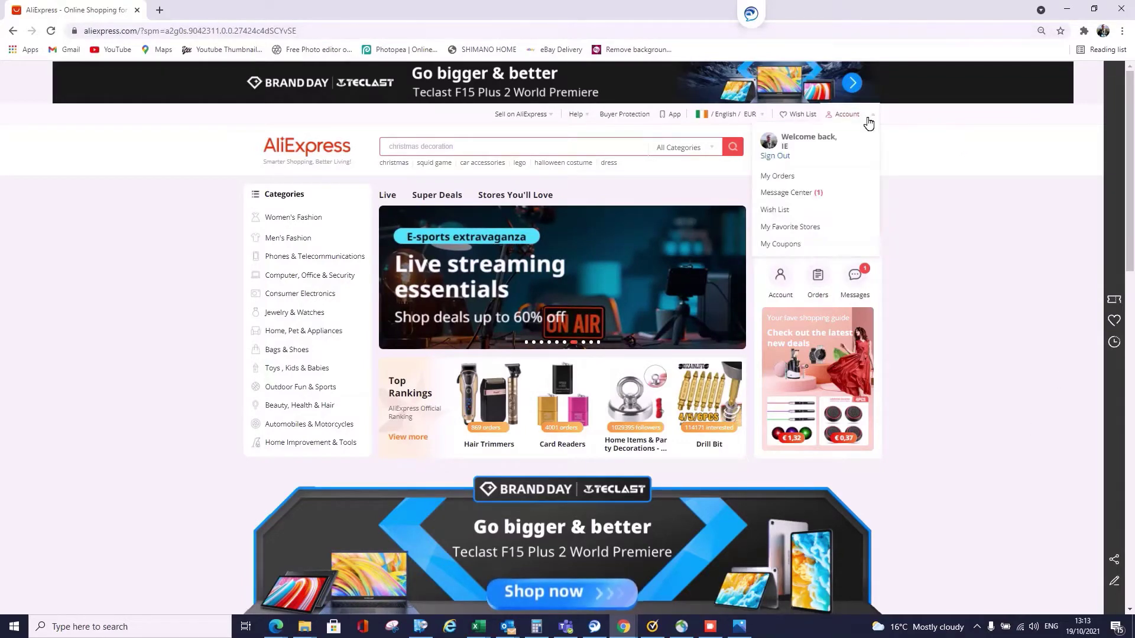
click(786, 177)
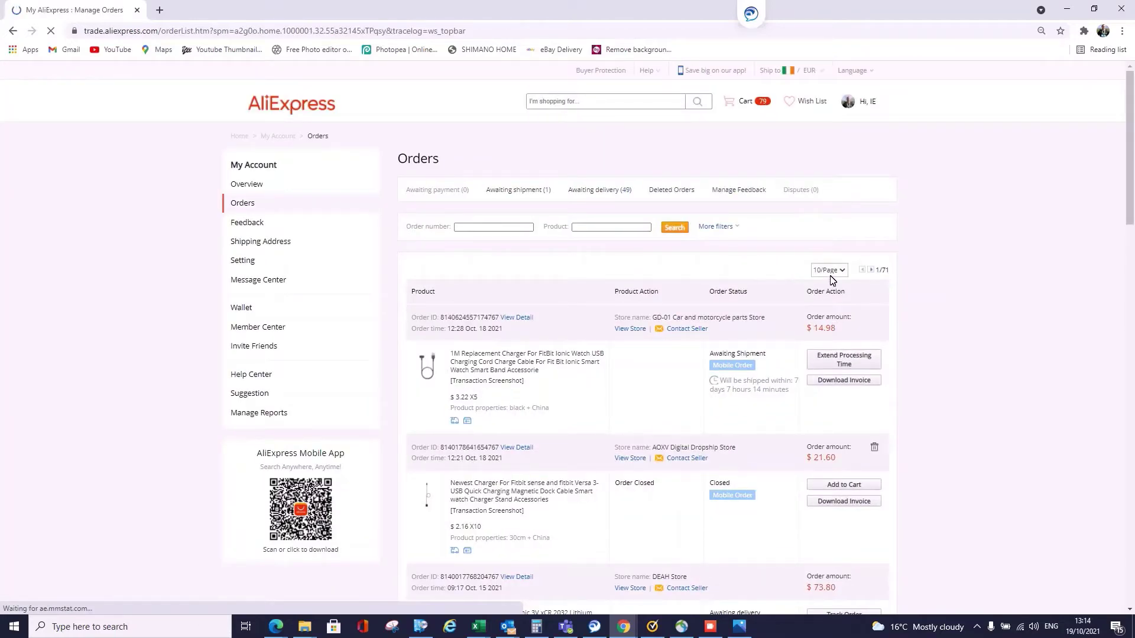
click(836, 270)
click(834, 327)
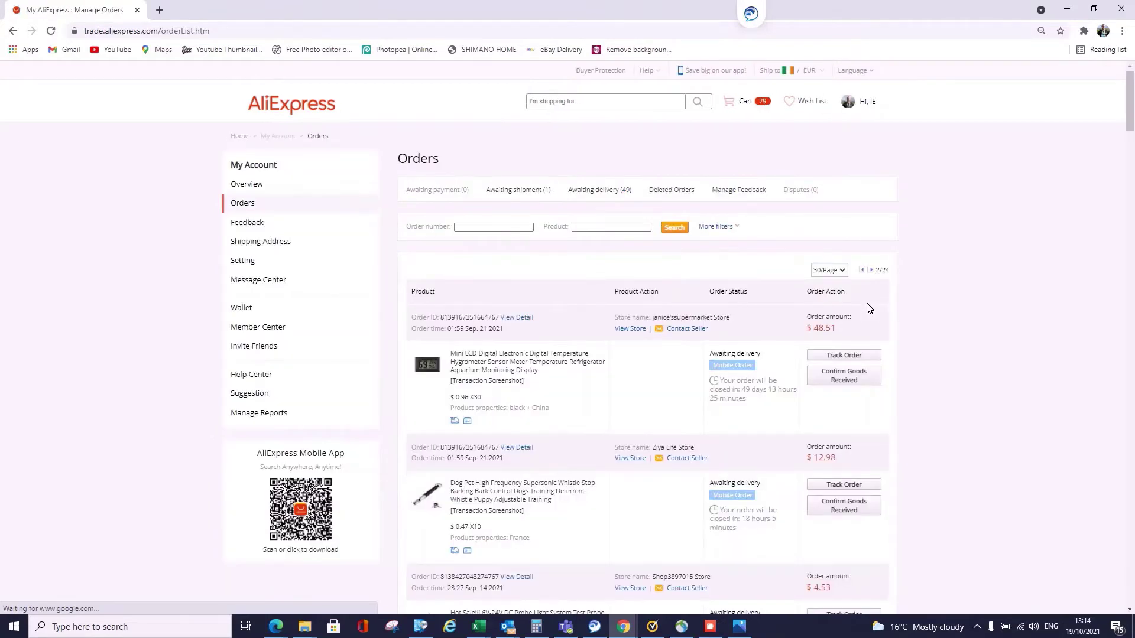
scroll(864, 317, down, 15)
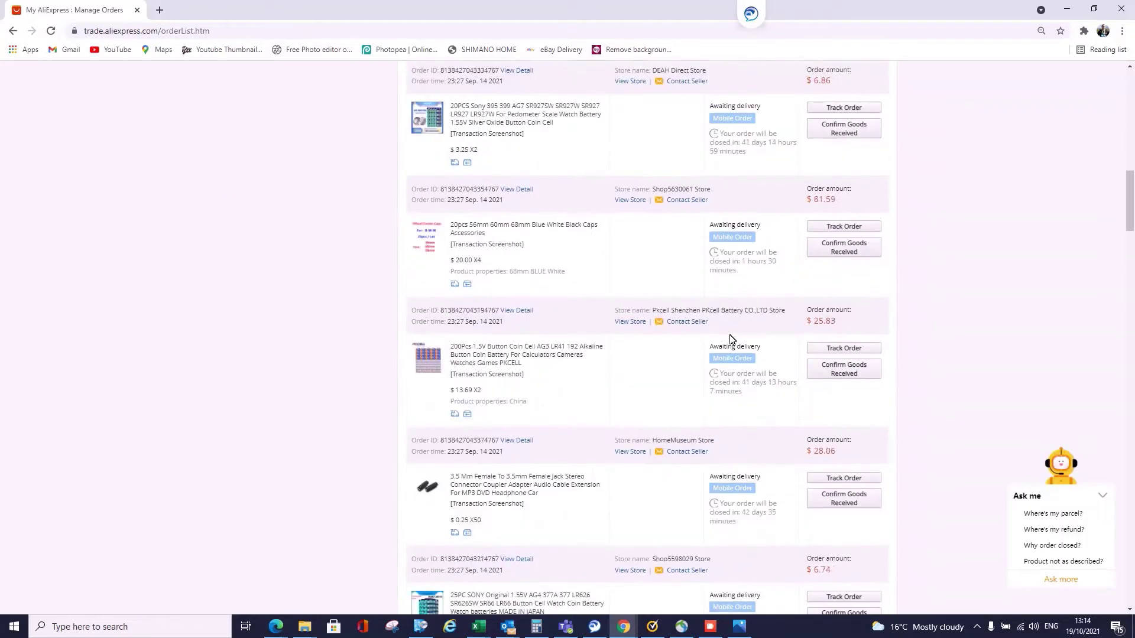
scroll(697, 349, down, 5)
scroll(641, 393, down, 5)
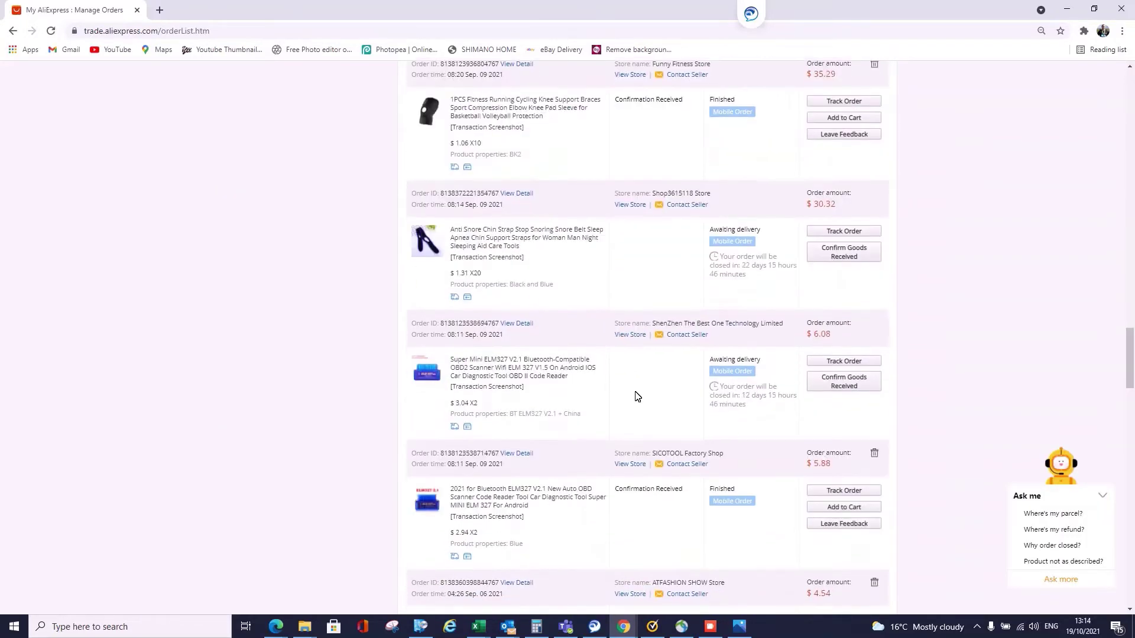
scroll(615, 408, down, 20)
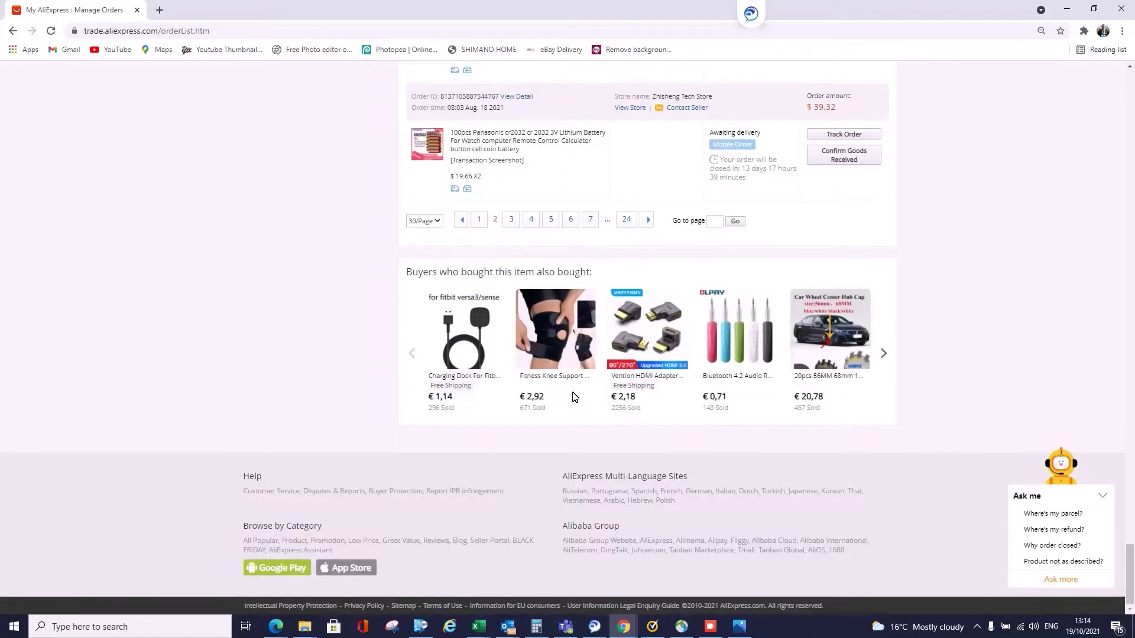
scroll(551, 373, up, 3)
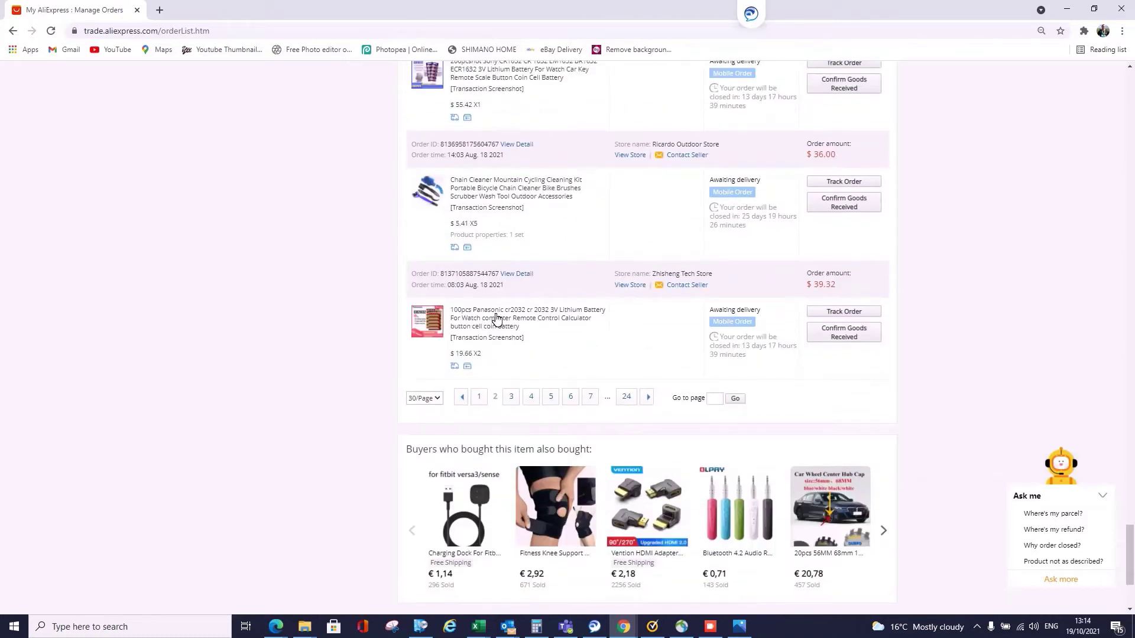
Step: Go to page 3 of the orders and open the Jul. 15 CARATDIAG order's details
click(512, 403)
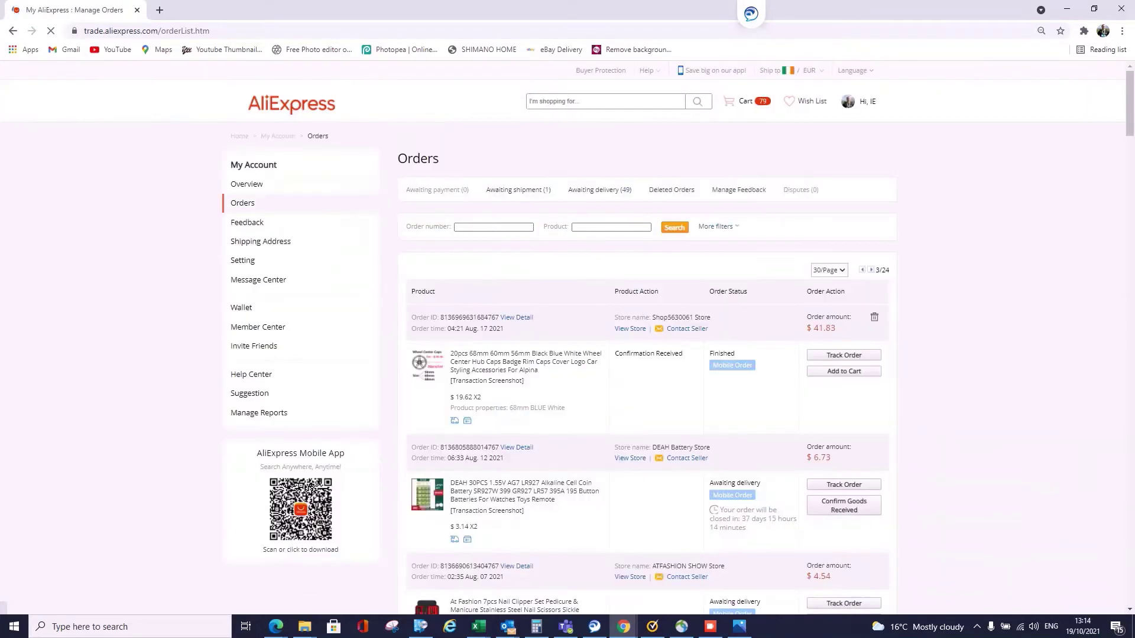
scroll(810, 350, down, 15)
scroll(790, 349, down, 10)
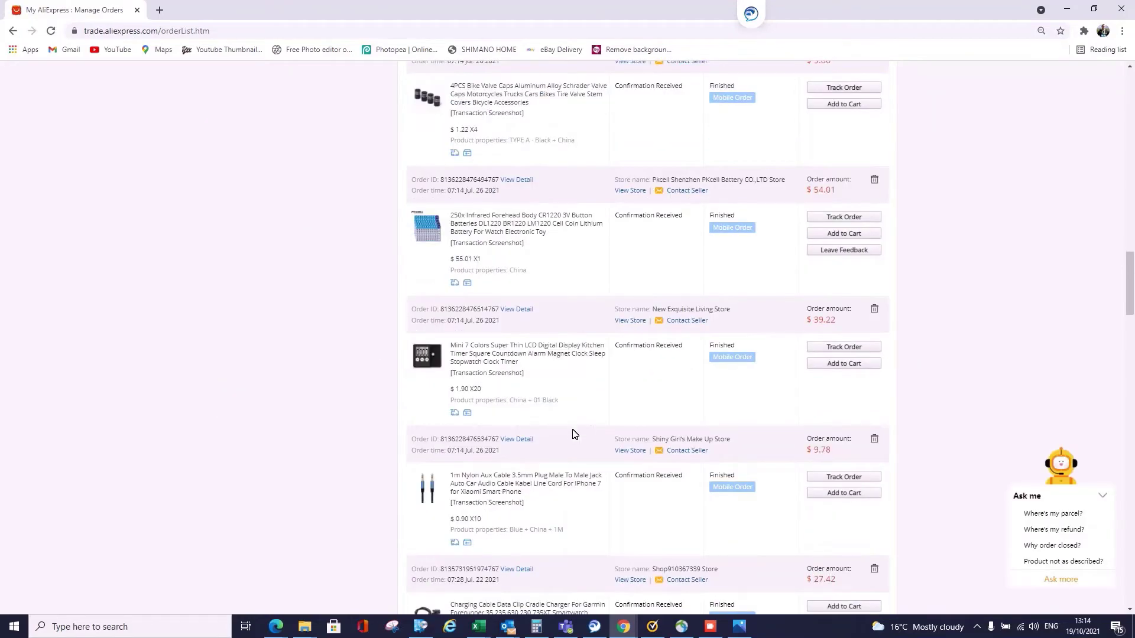
scroll(545, 445, down, 10)
scroll(489, 431, down, 15)
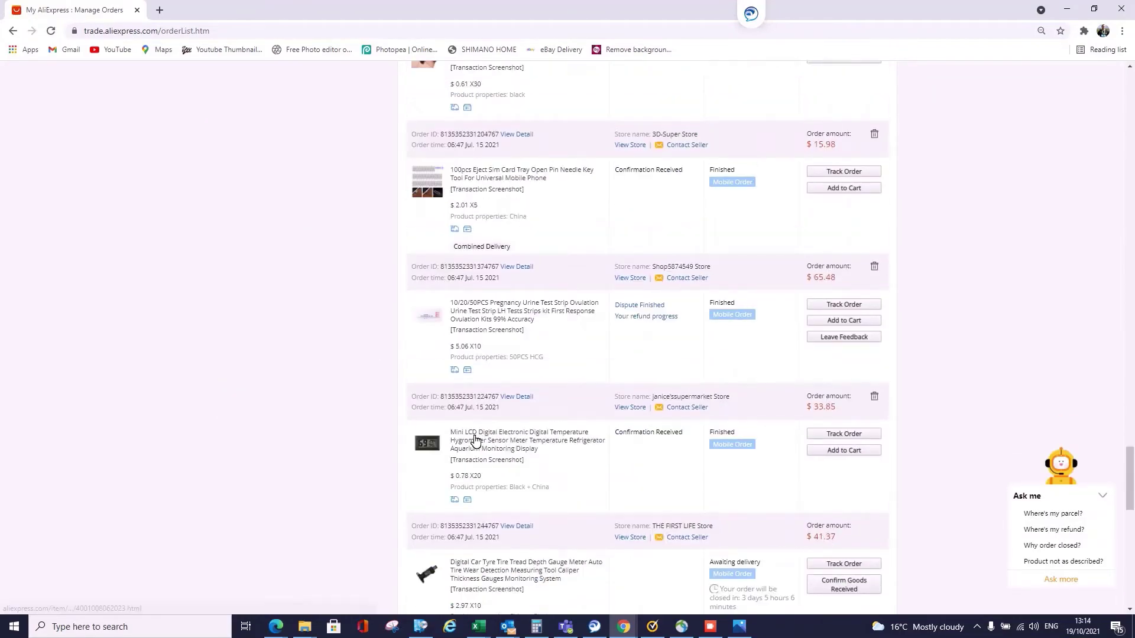
scroll(585, 412, up, 2)
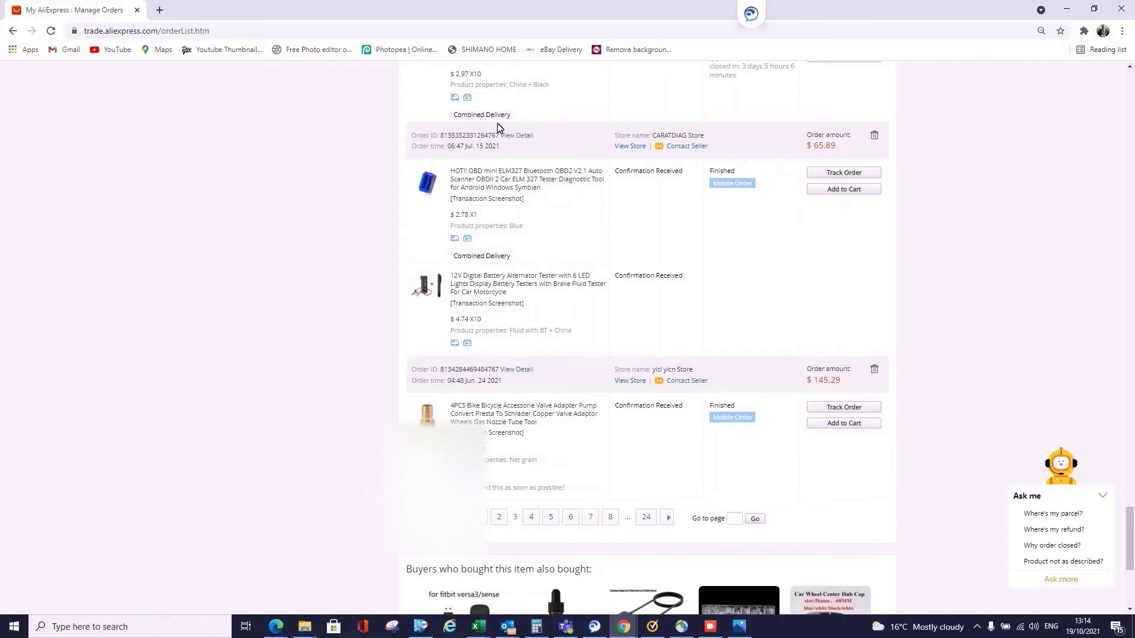
click(517, 138)
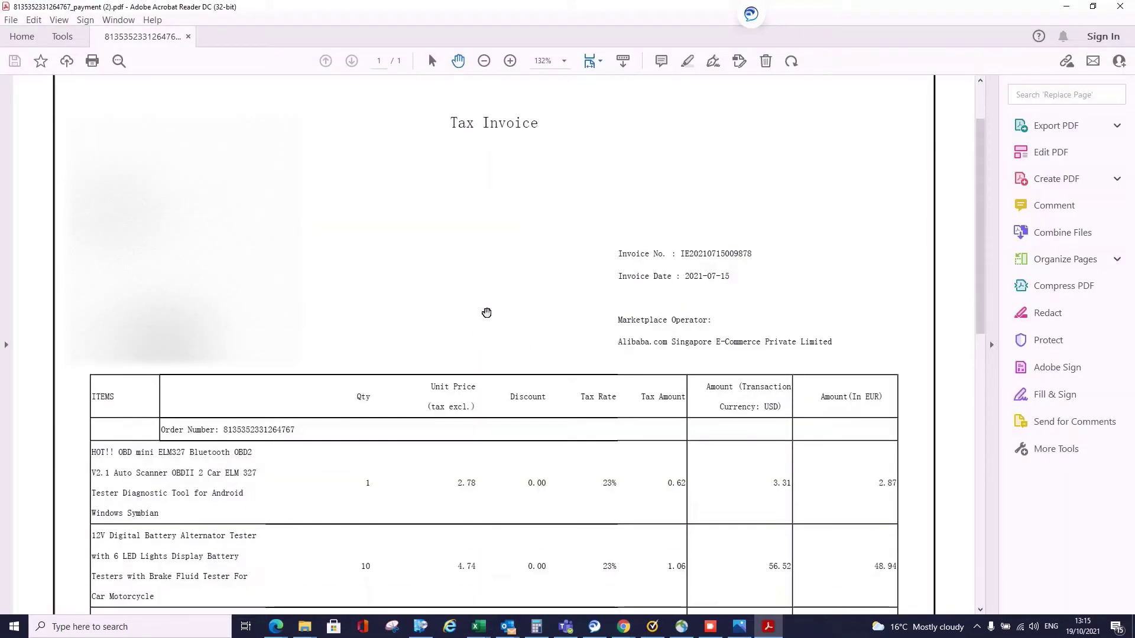
Step: Look over the July 15 CARATDIAG tax invoice PDF in Acrobat Reader, then close it
scroll(555, 295, down, 5)
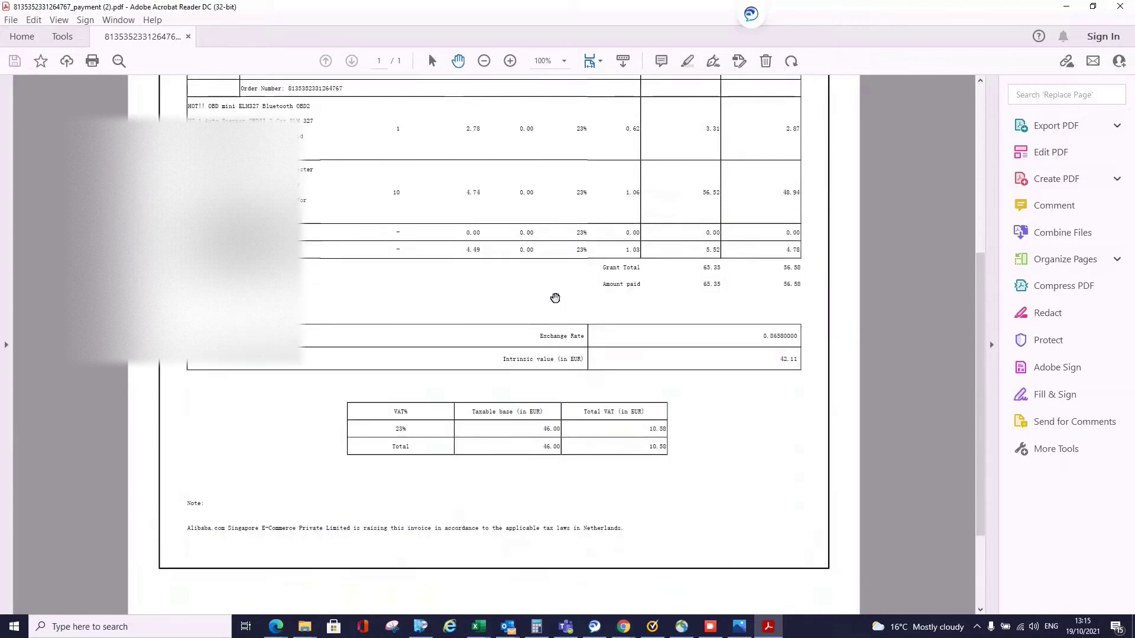
scroll(554, 299, up, 5)
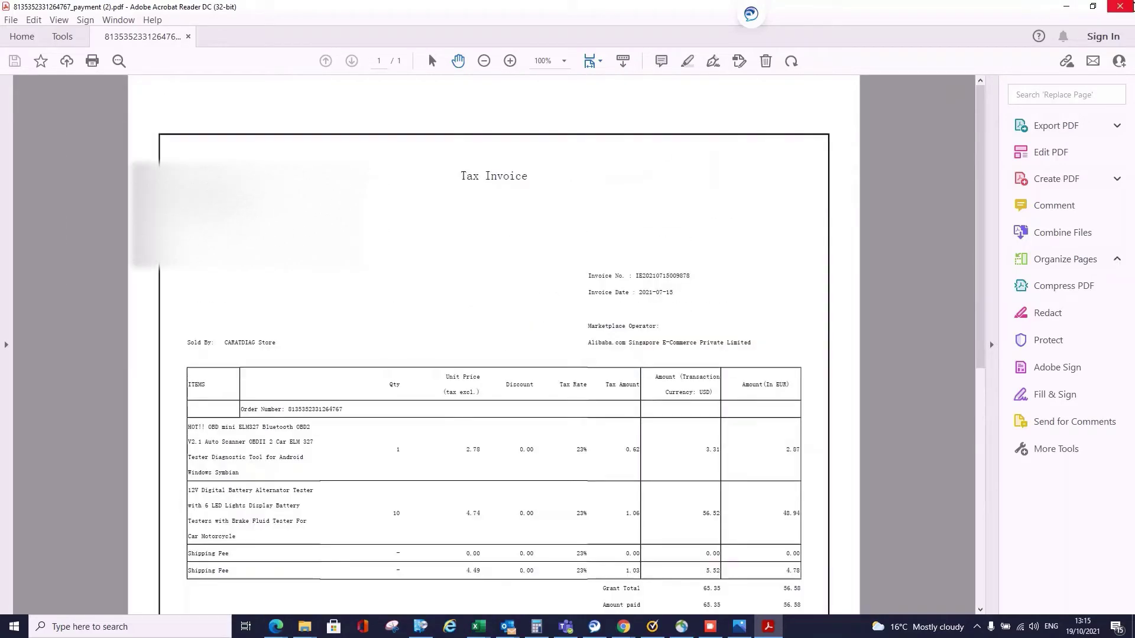
key(alt+F4)
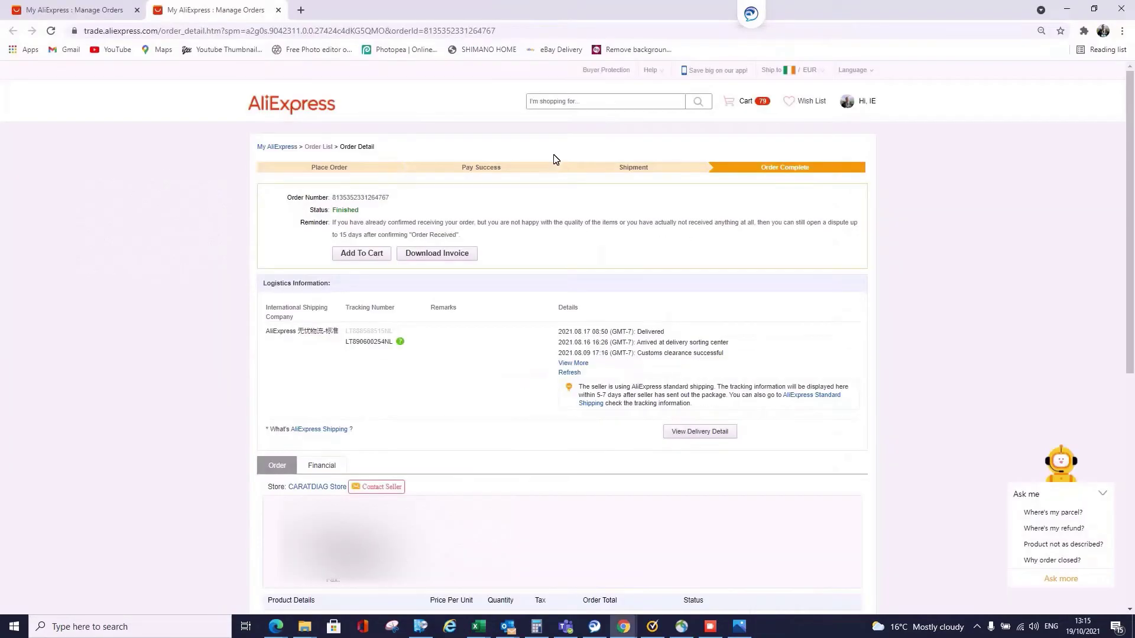
Step: Return to the orders list, open the June 24 order's details, and collapse the Ask me chat
click(281, 11)
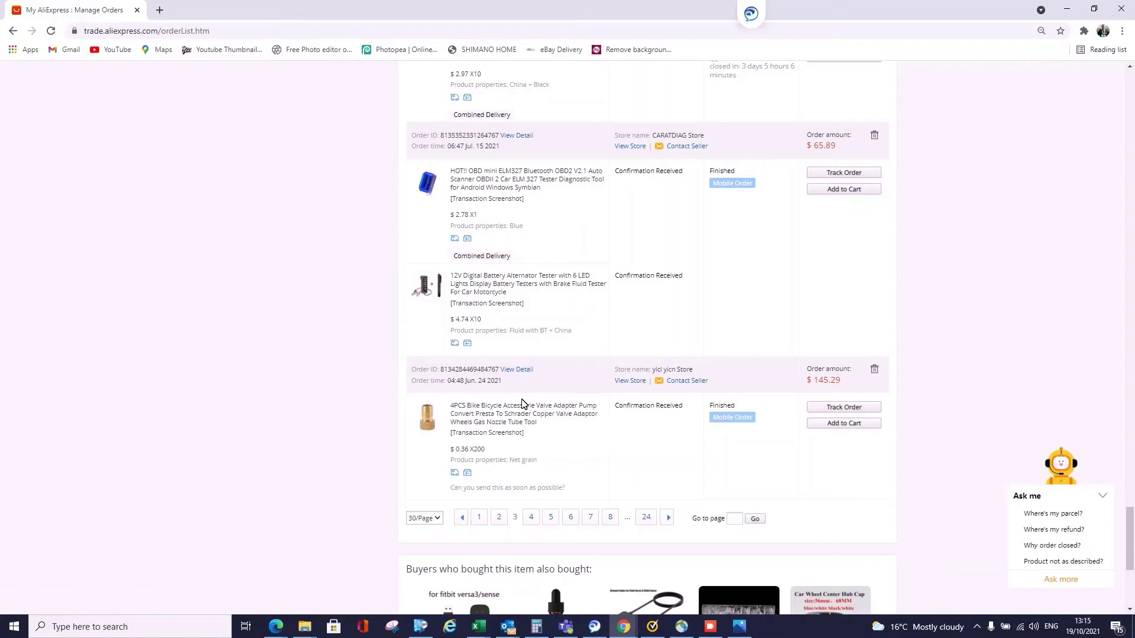
click(516, 370)
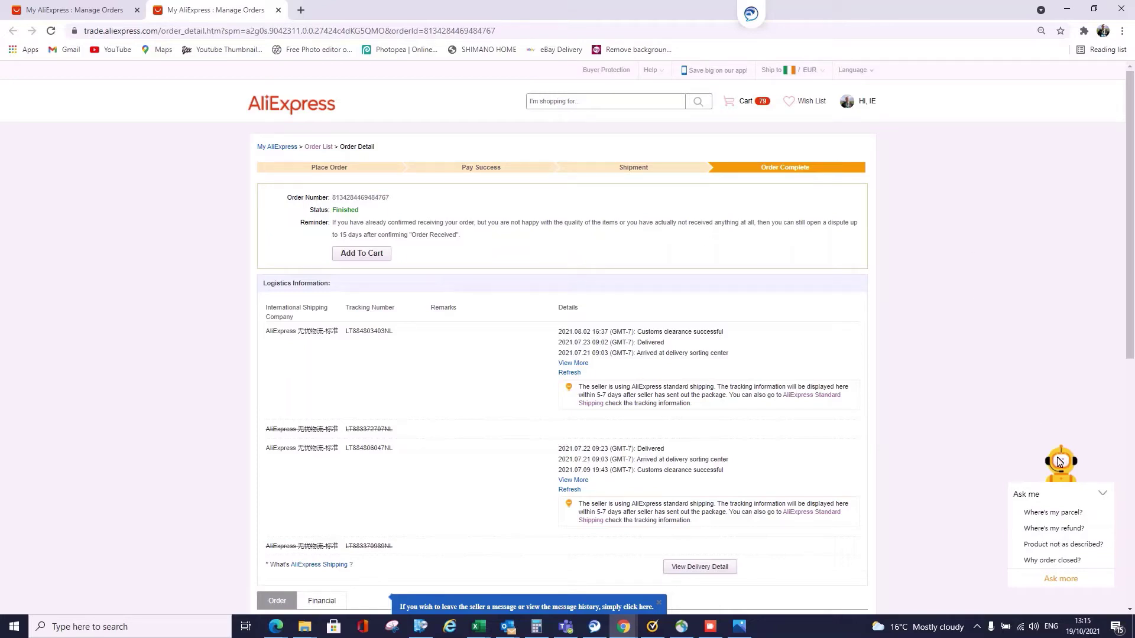
click(1102, 493)
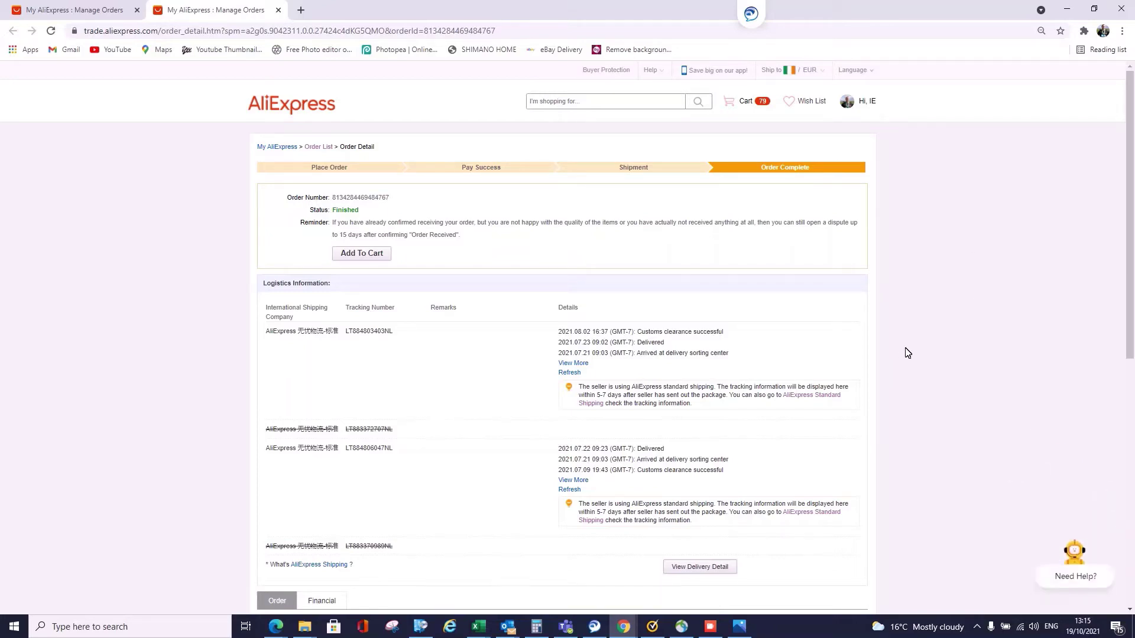
Step: Print the June 24 order page with Save as PDF destination in Landscape layout, checking the 3-page preview
click(1122, 32)
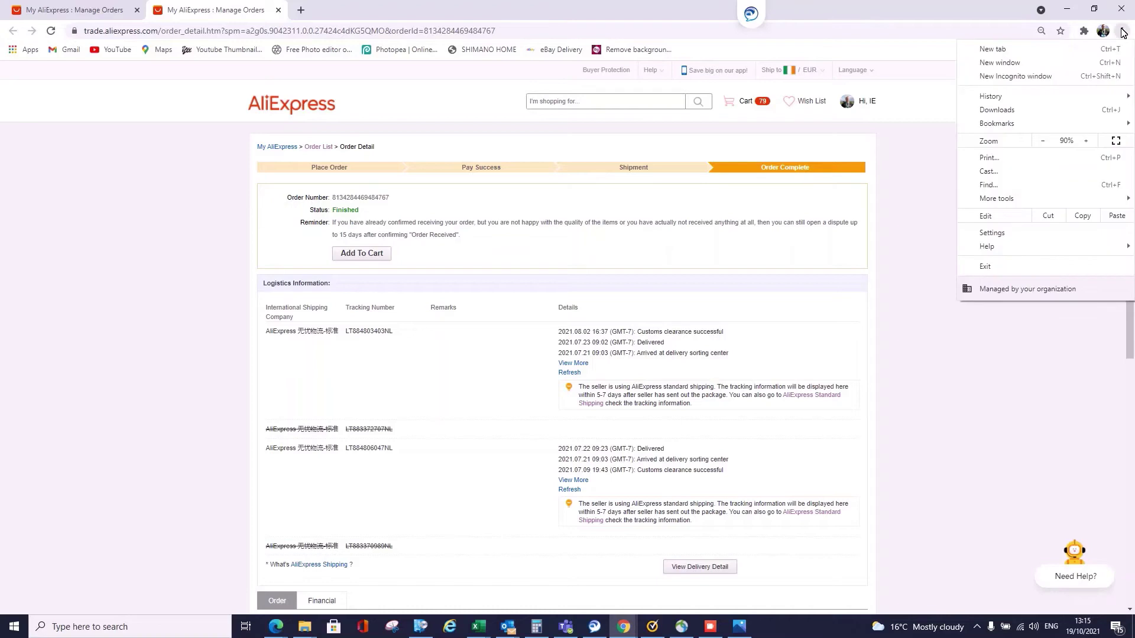
click(1005, 159)
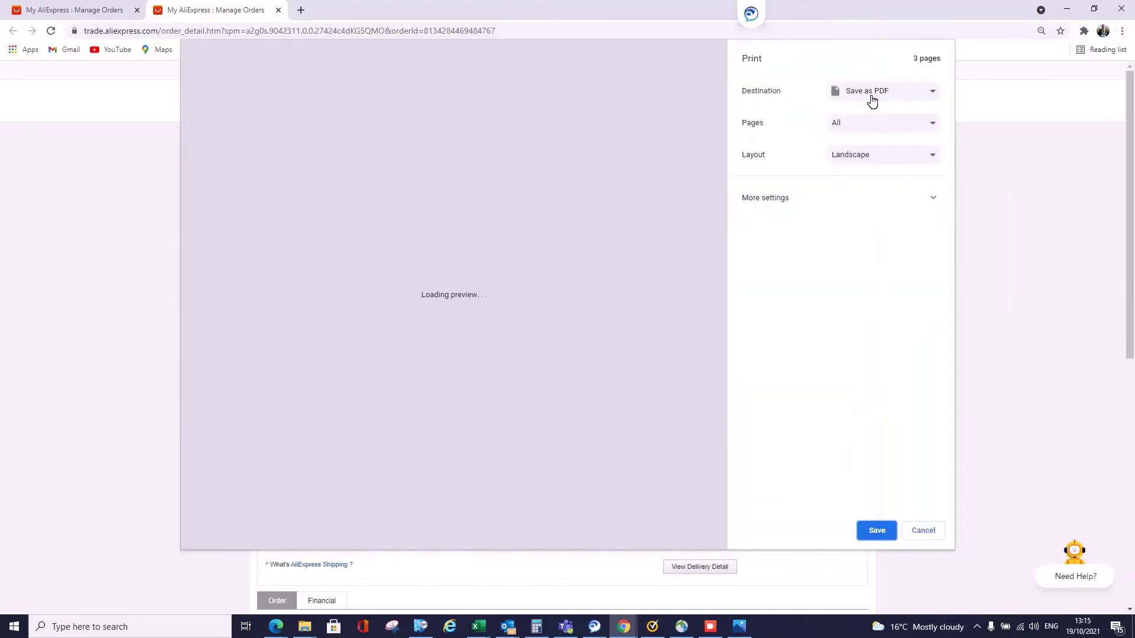
click(872, 98)
click(870, 127)
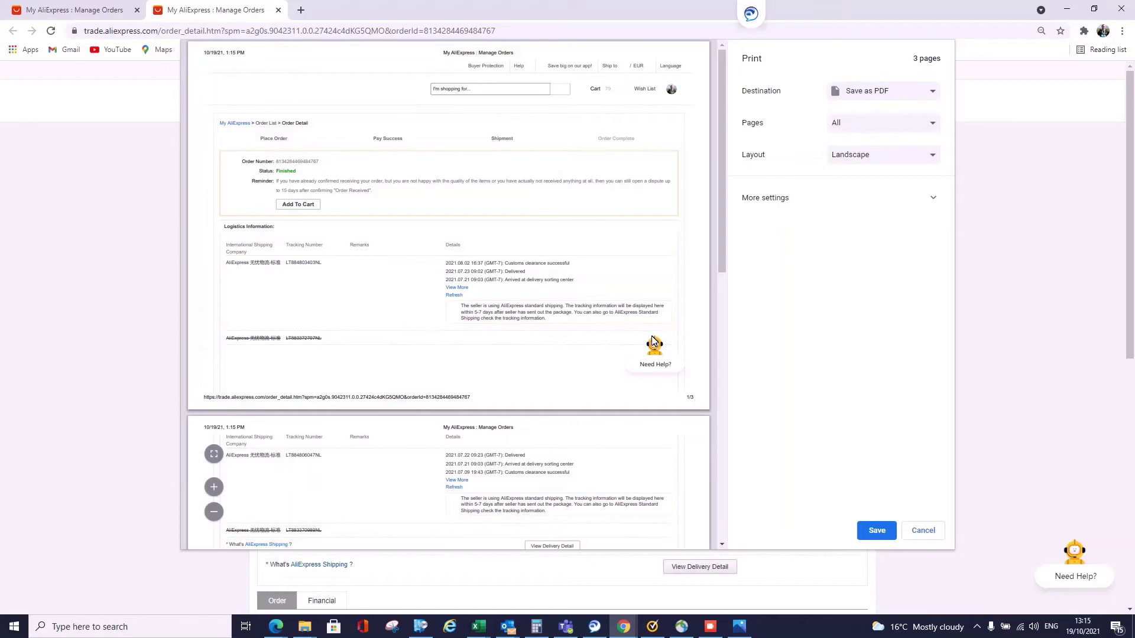
click(902, 155)
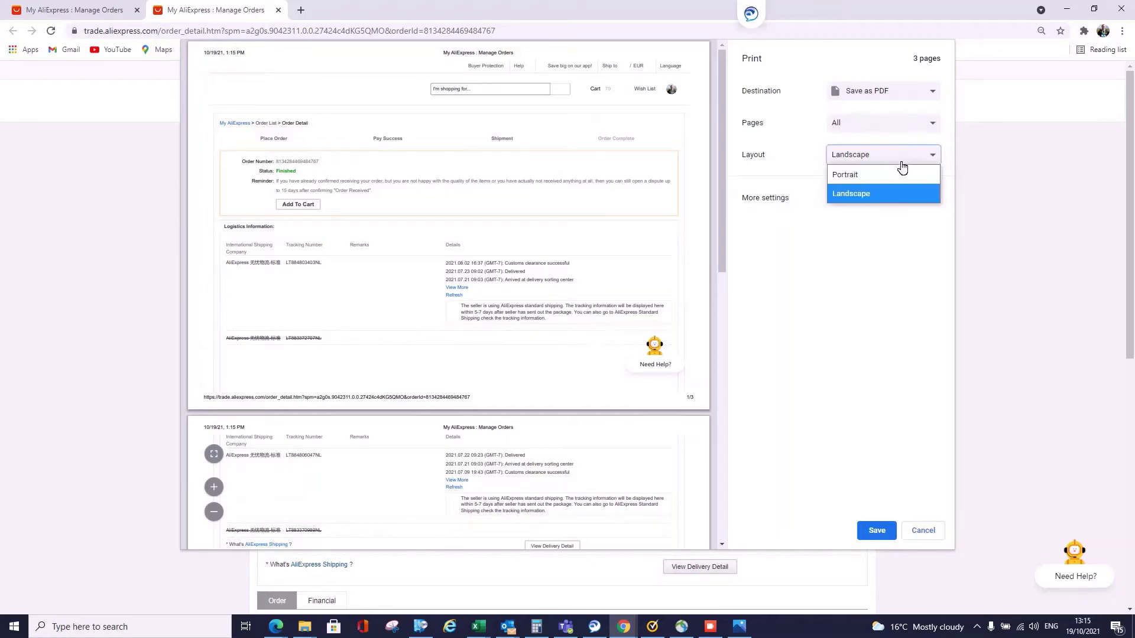
click(845, 173)
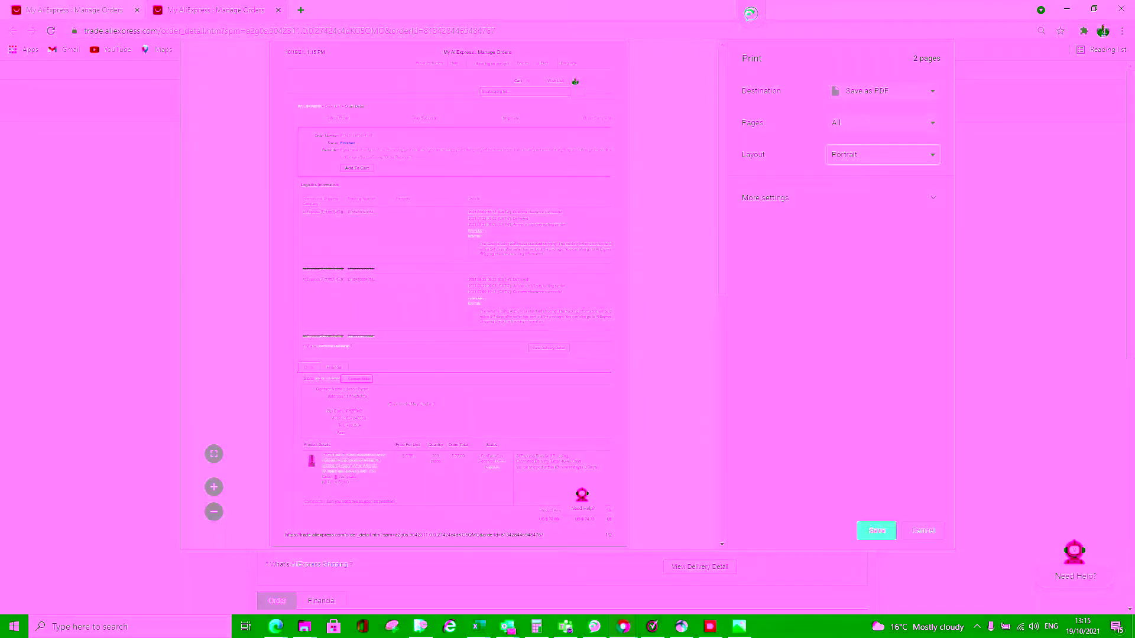
click(880, 156)
click(848, 196)
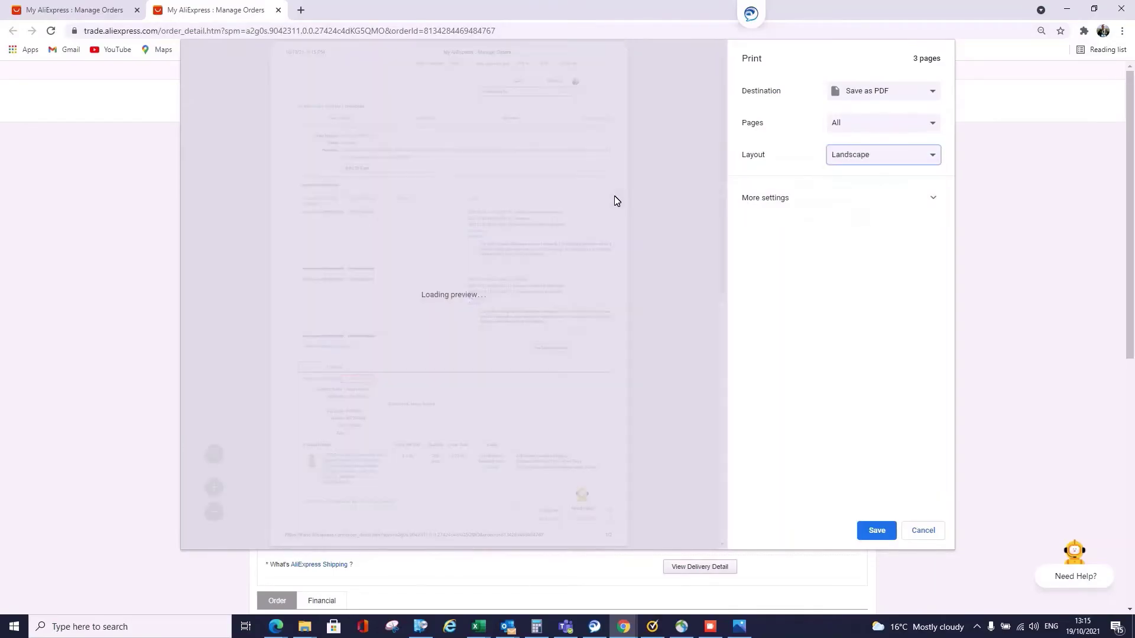
scroll(484, 260, down, 8)
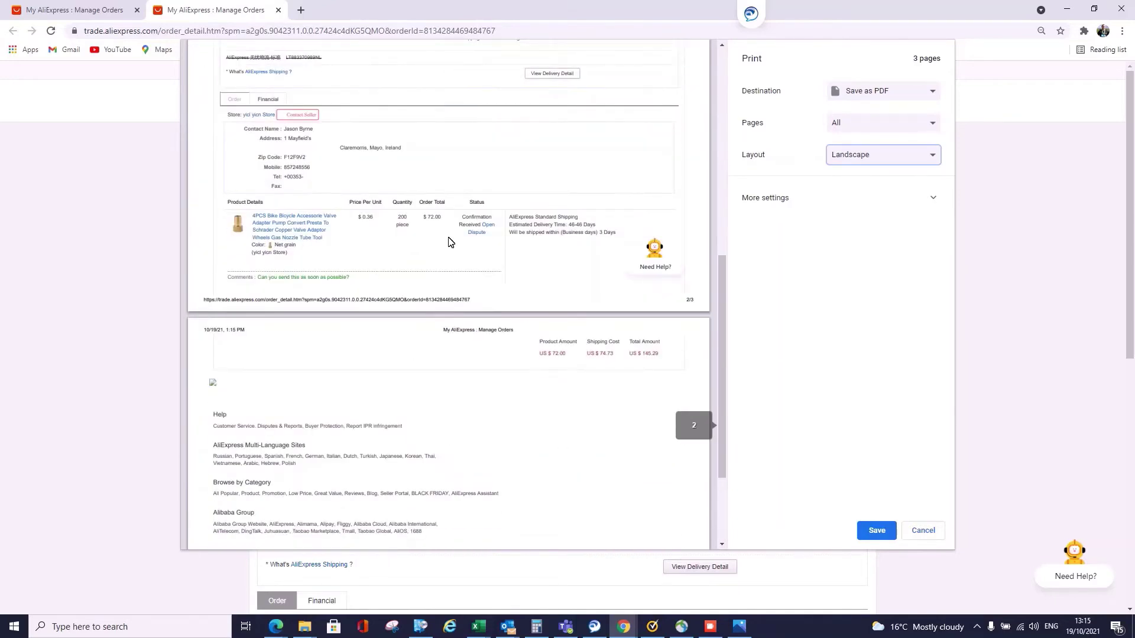
scroll(405, 264, down, 3)
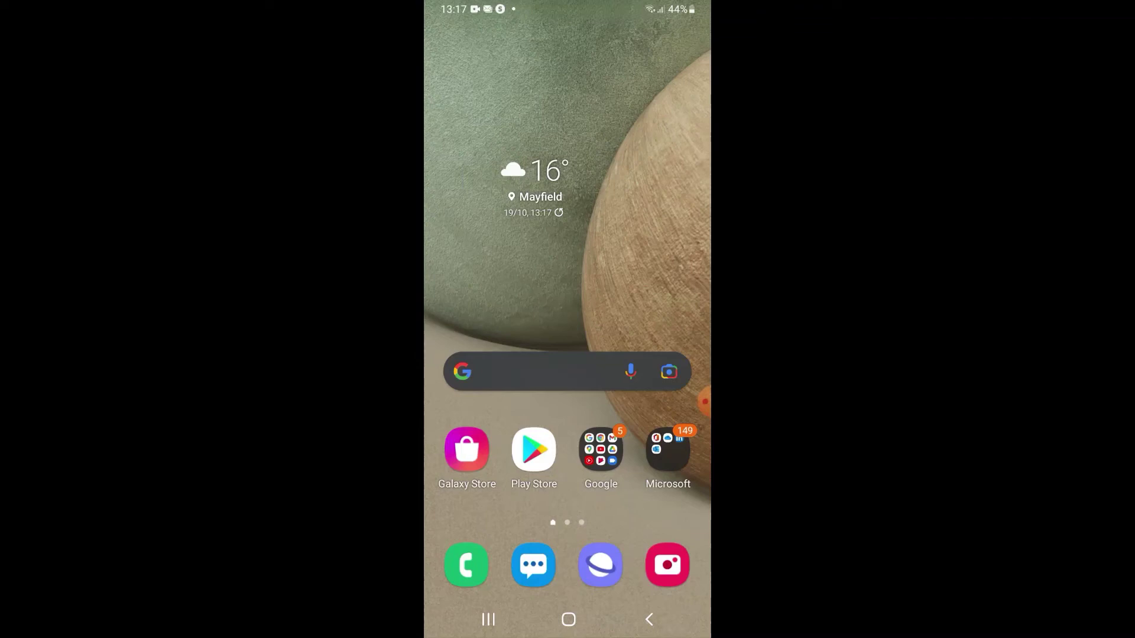
Step: On the phone, launch AliExpress from the app drawer and open the full My Orders list
drag(567, 503, 567, 266)
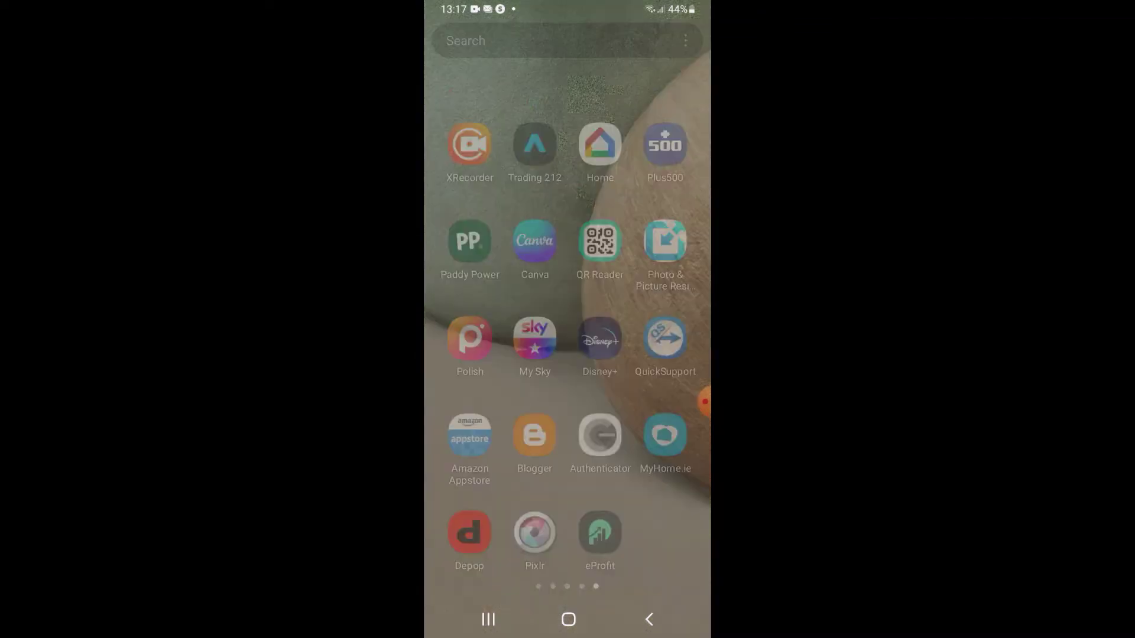
drag(473, 355, 650, 354)
drag(473, 354, 650, 354)
click(466, 407)
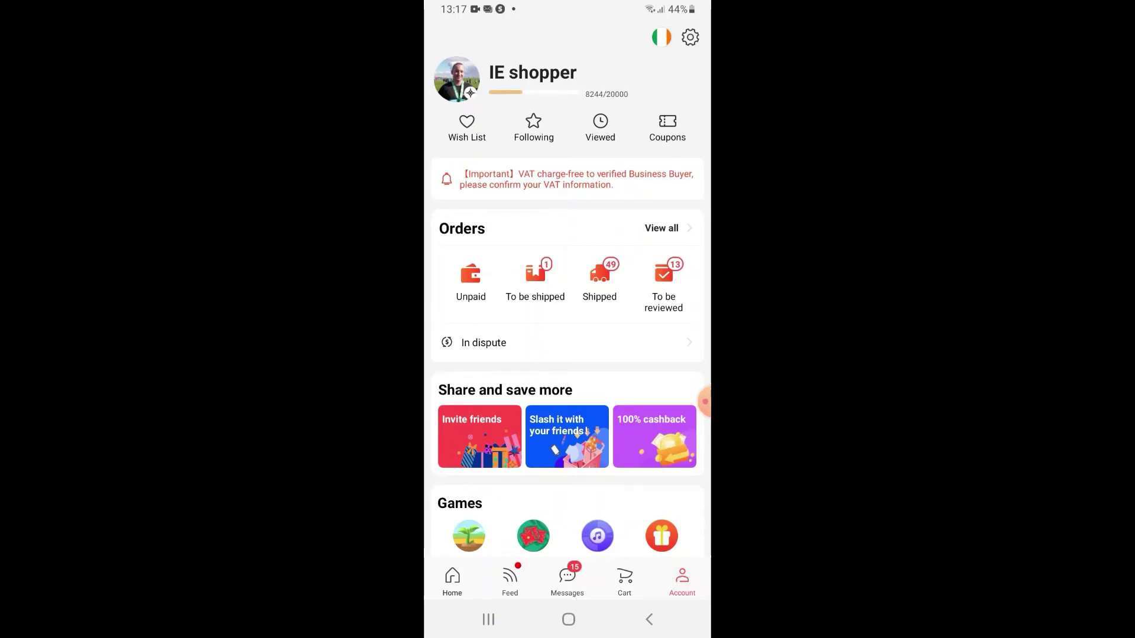
click(661, 229)
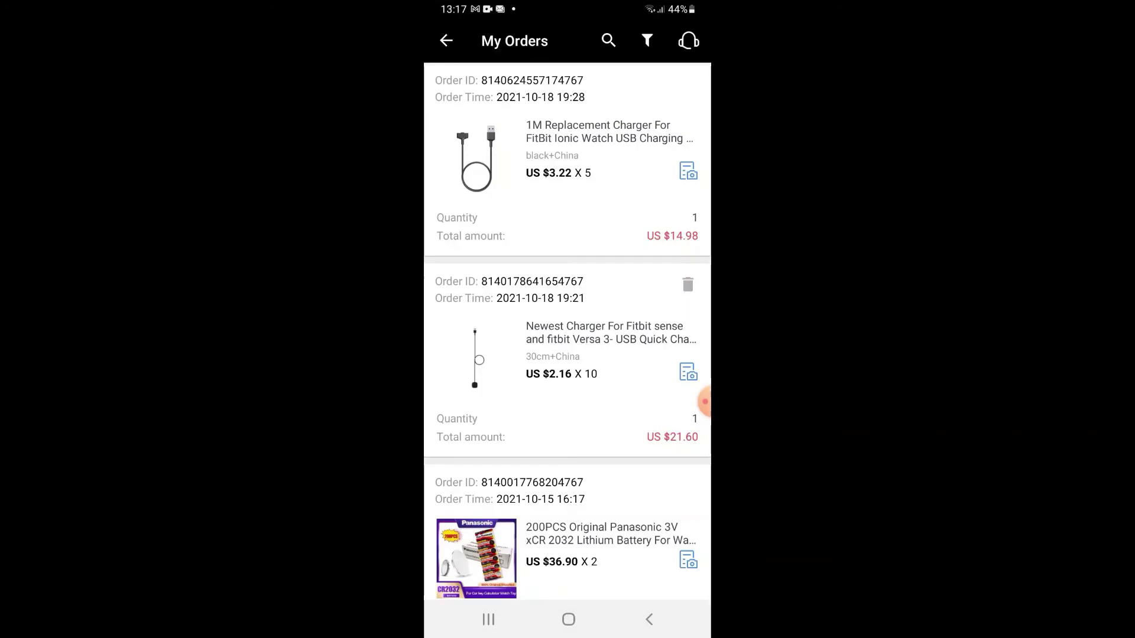
Step: Scroll My Orders back to the 2021-07-15 OBD scanner and battery tester order
scroll(568, 331, down, 10)
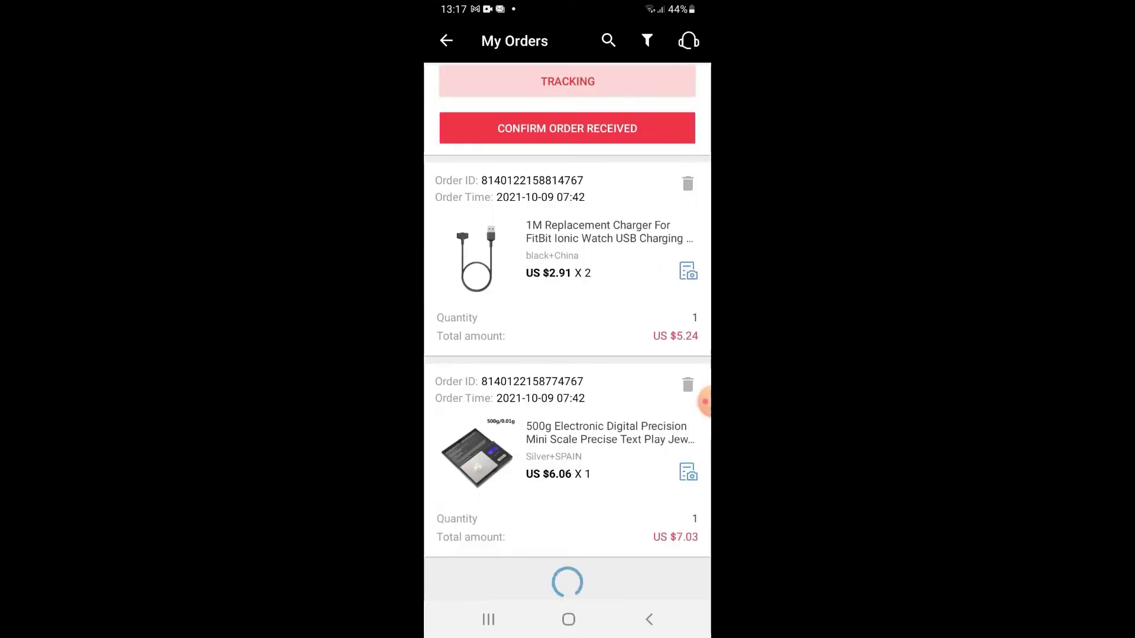
scroll(568, 330, down, 10)
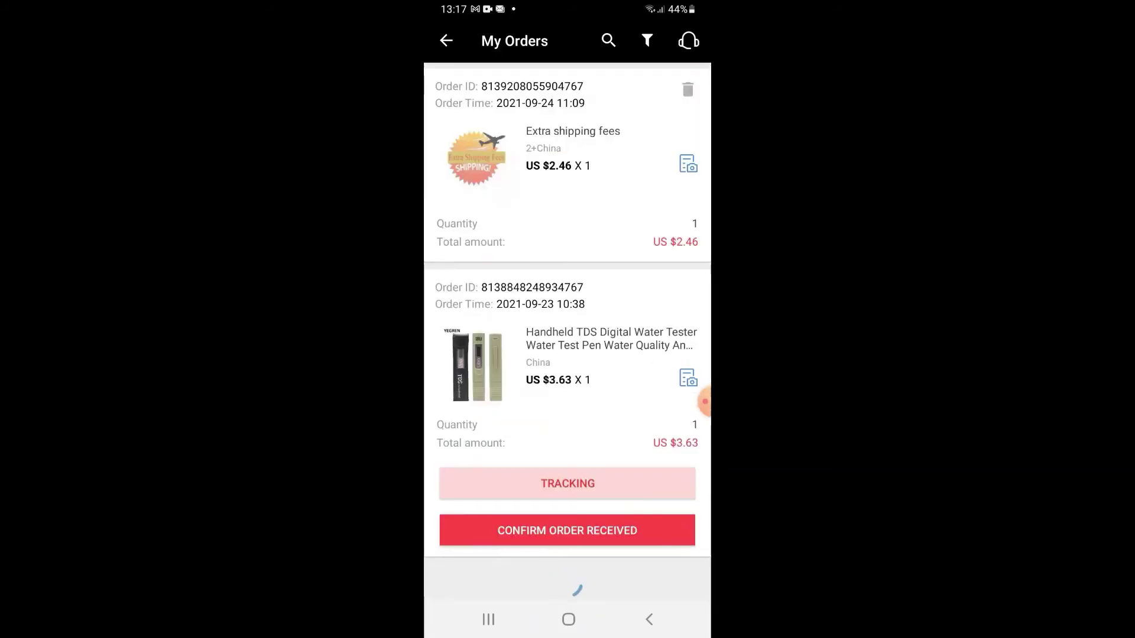
scroll(568, 331, down, 10)
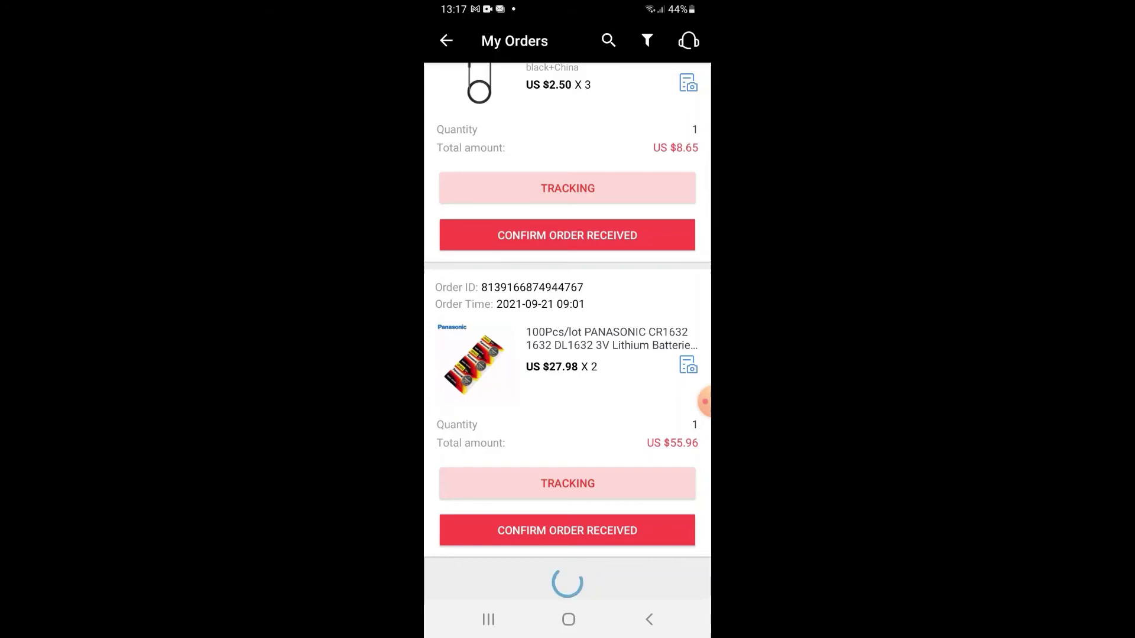
scroll(568, 331, down, 10)
scroll(568, 330, down, 10)
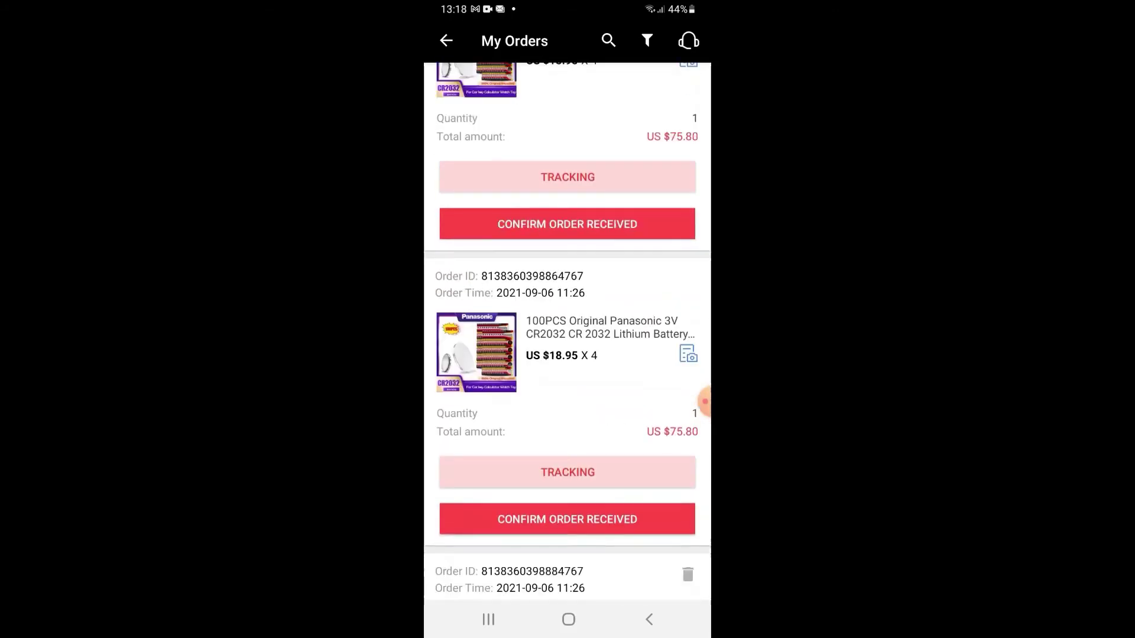
scroll(567, 331, down, 10)
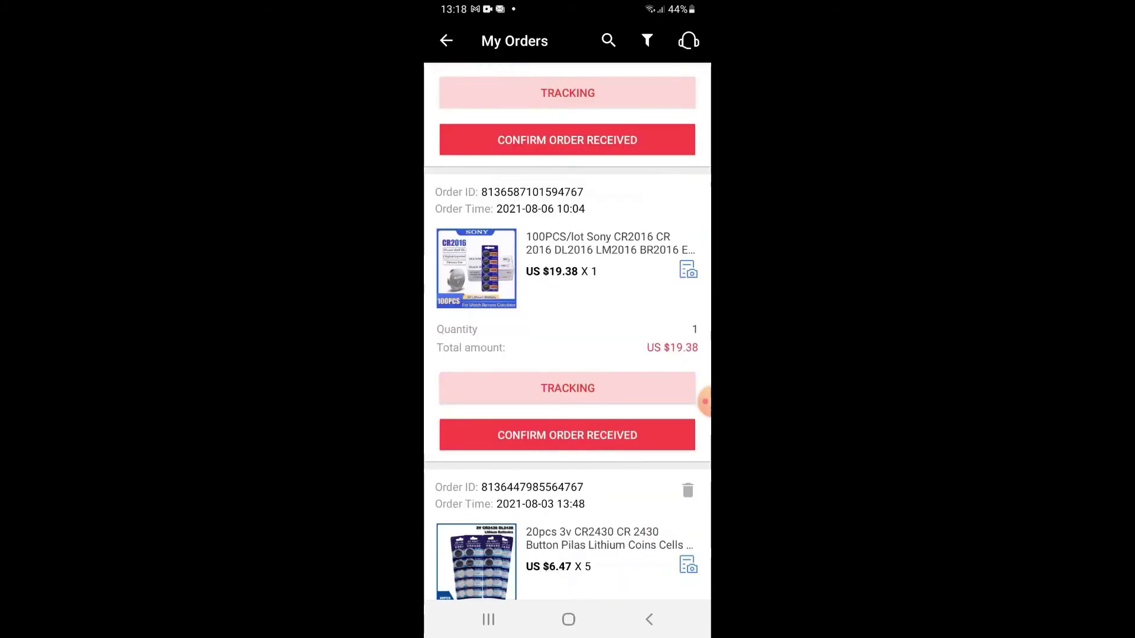
scroll(568, 331, down, 15)
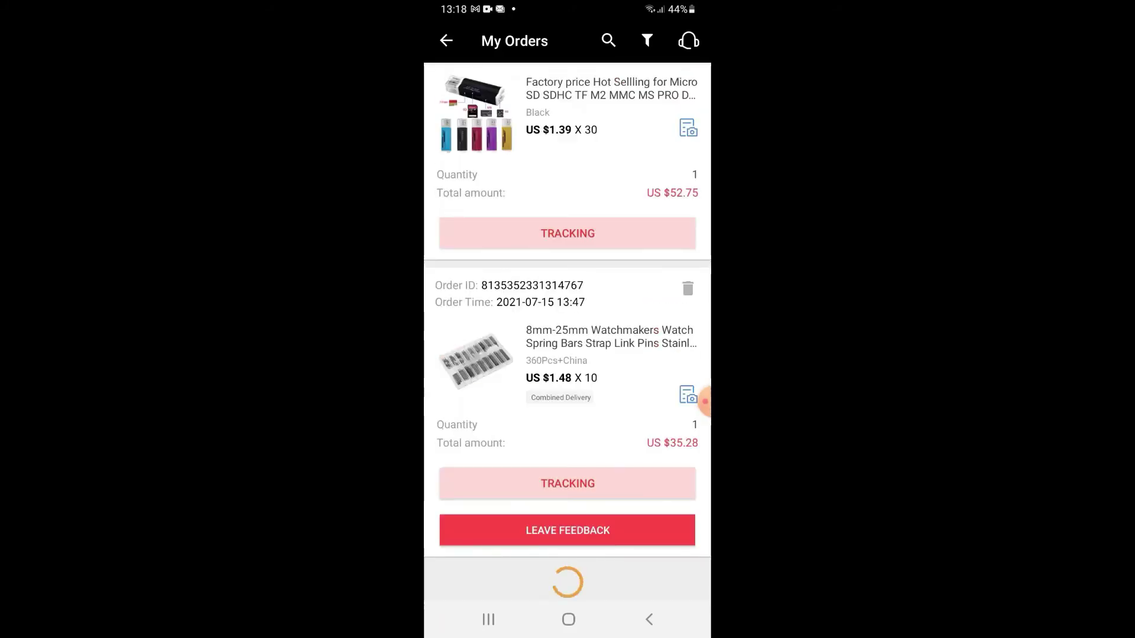
scroll(568, 330, down, 5)
scroll(568, 331, down, 10)
scroll(567, 331, down, 10)
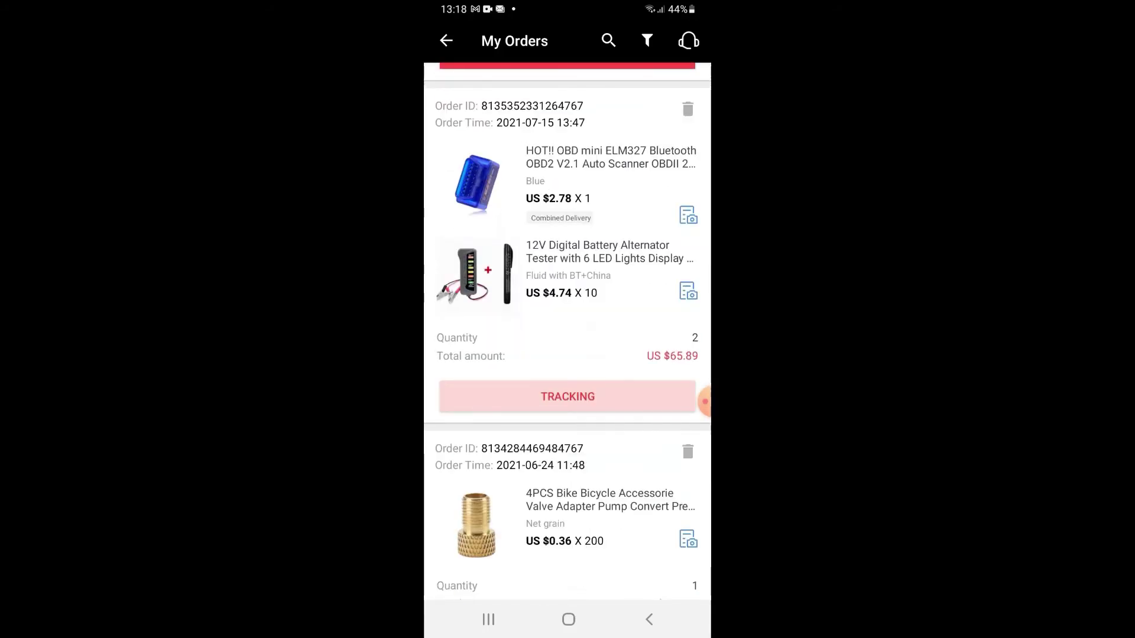
Step: Open the July 15 OBD scanner order and use Download Invoice in its Order Summary to bring up the email form
click(610, 177)
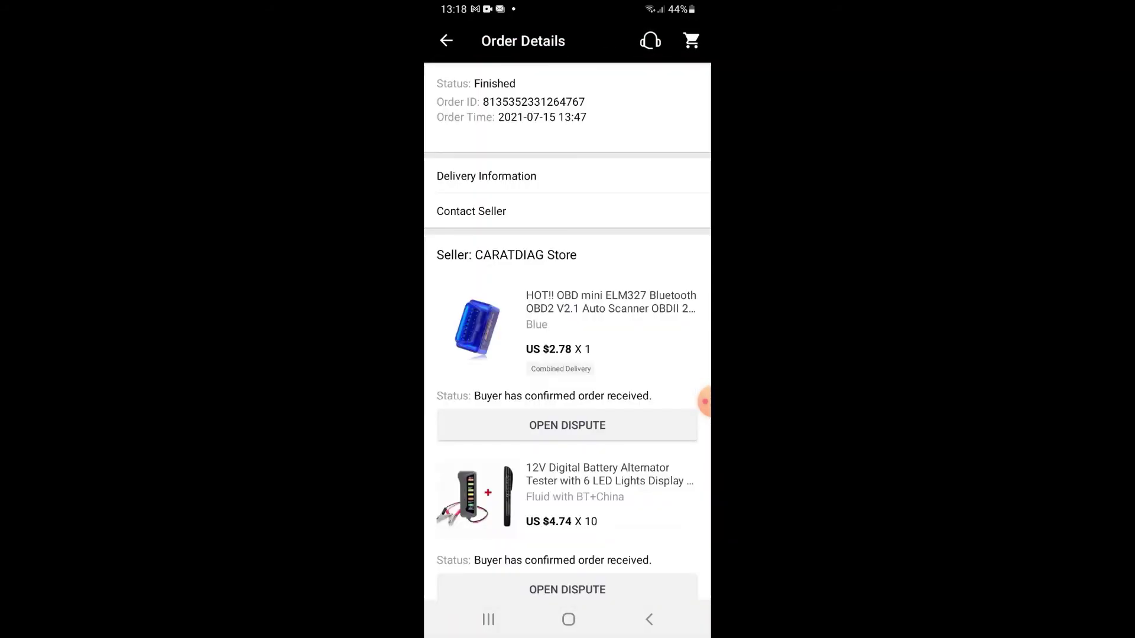
scroll(568, 331, down, 7)
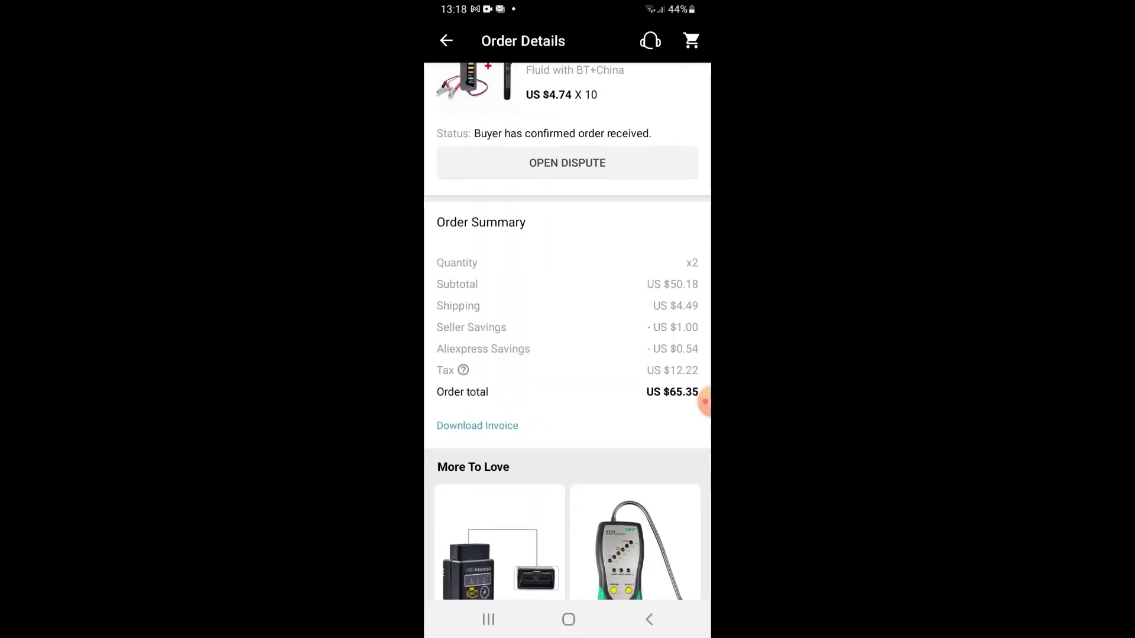
scroll(567, 331, down, 1)
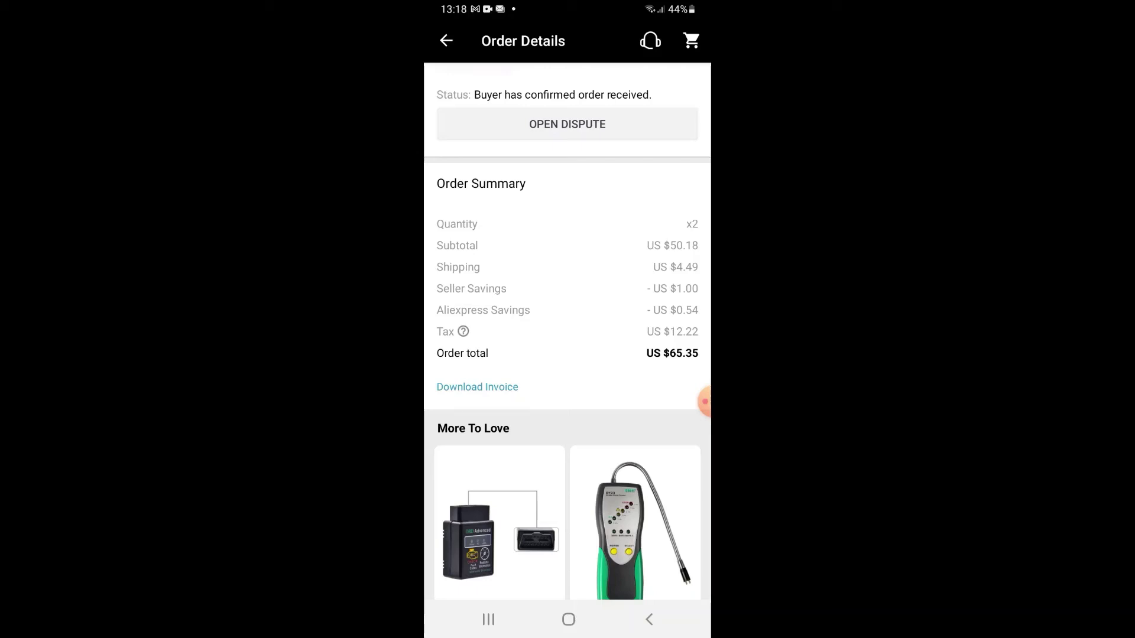
click(477, 388)
Step: Go back and open the June 24 bicycle valve adapter order, searching its details for Download Invoice
click(447, 40)
scroll(568, 332, down, 2)
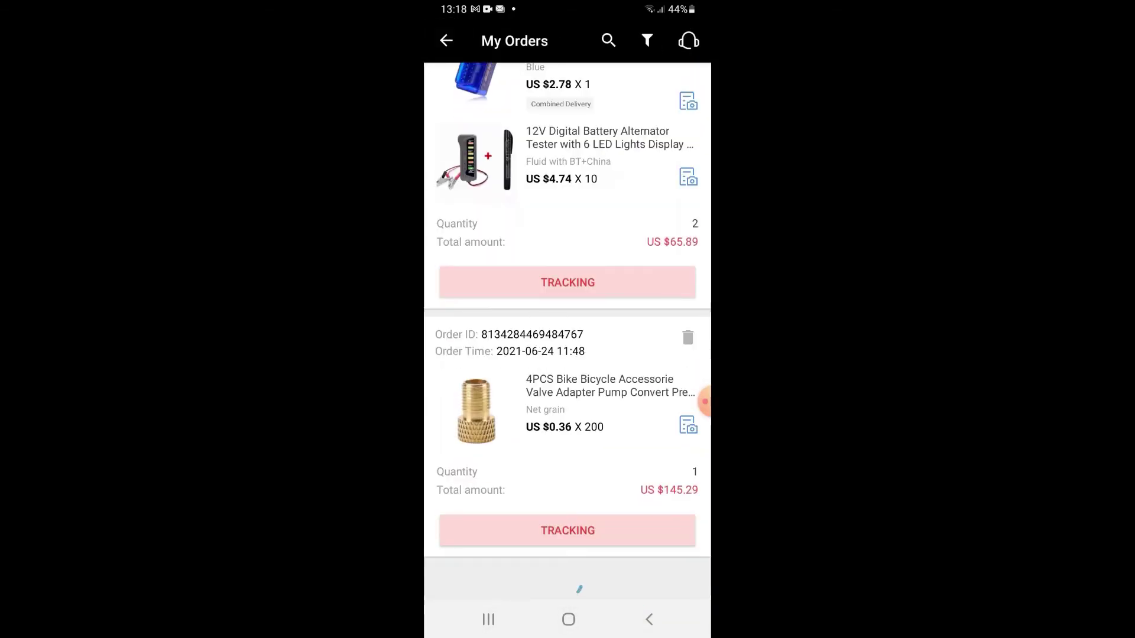
click(592, 408)
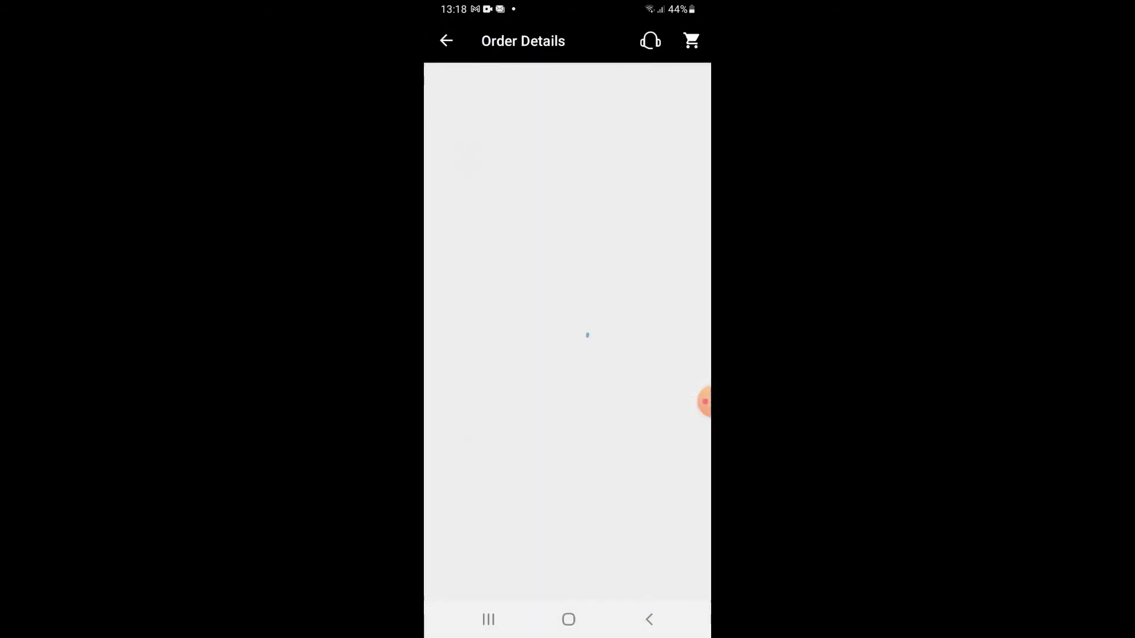
scroll(567, 331, down, 5)
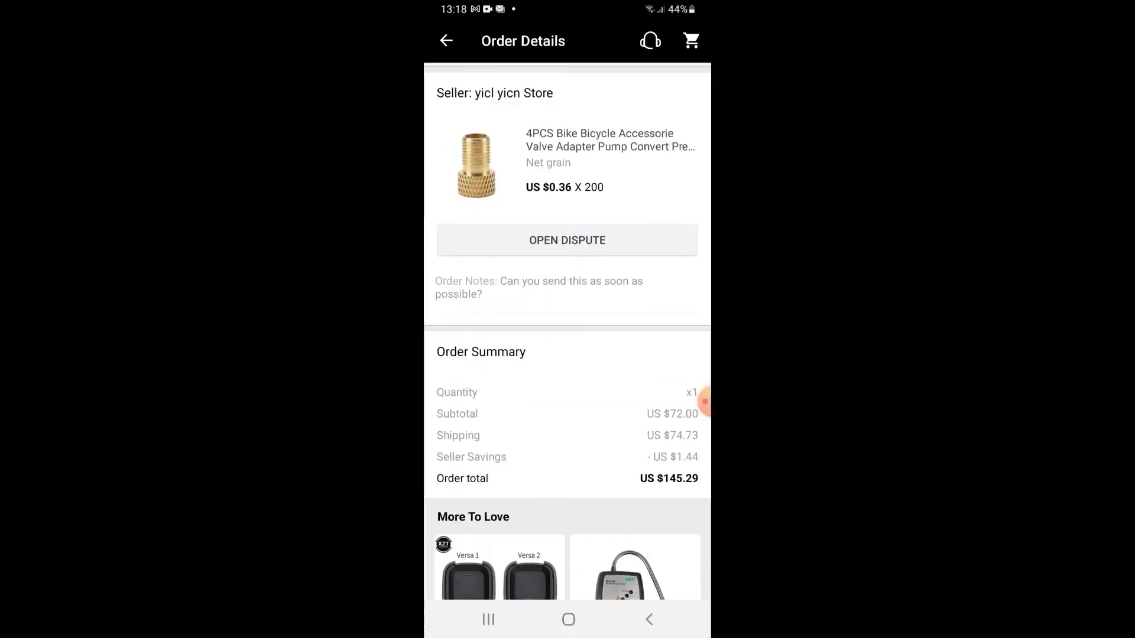
scroll(568, 331, up, 2)
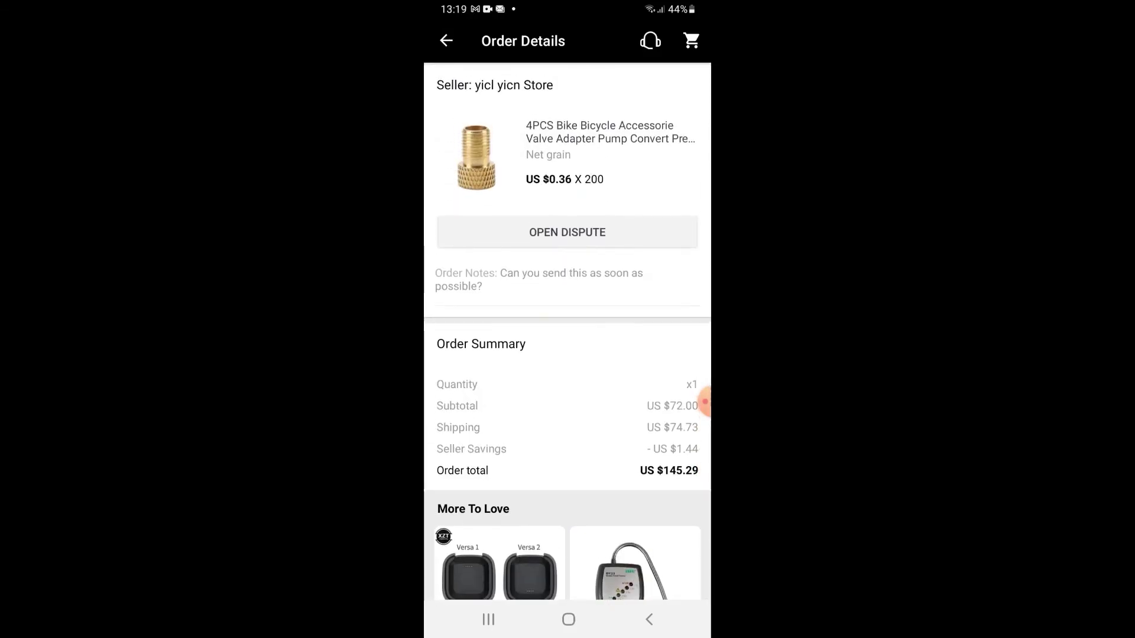
scroll(704, 403, up, 4)
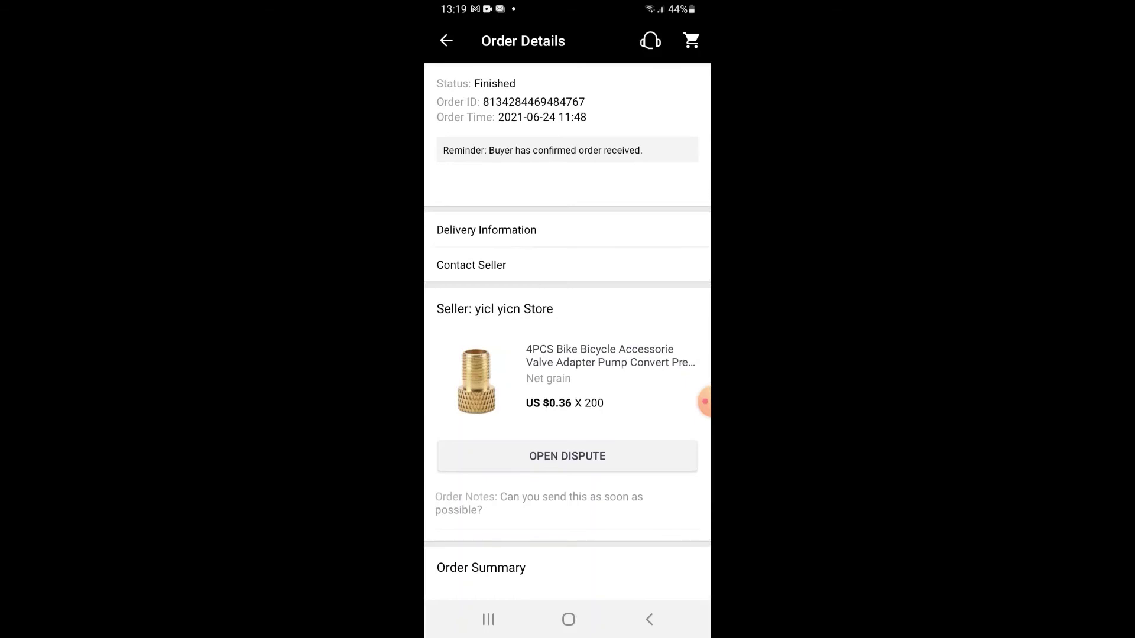
scroll(705, 403, down, 5)
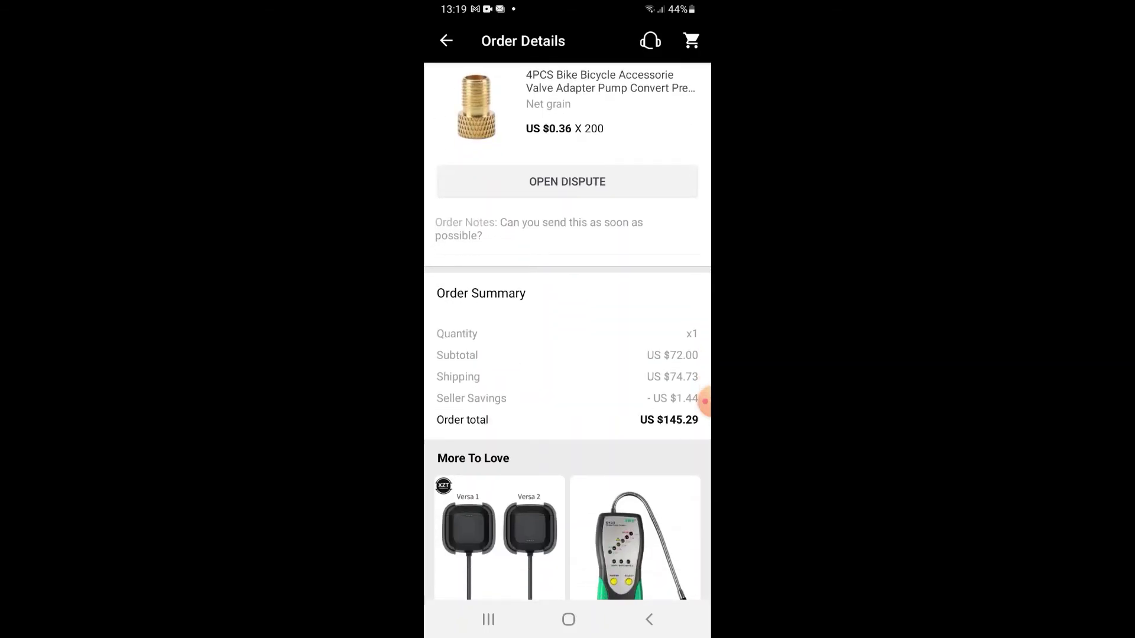
scroll(704, 401, up, 5)
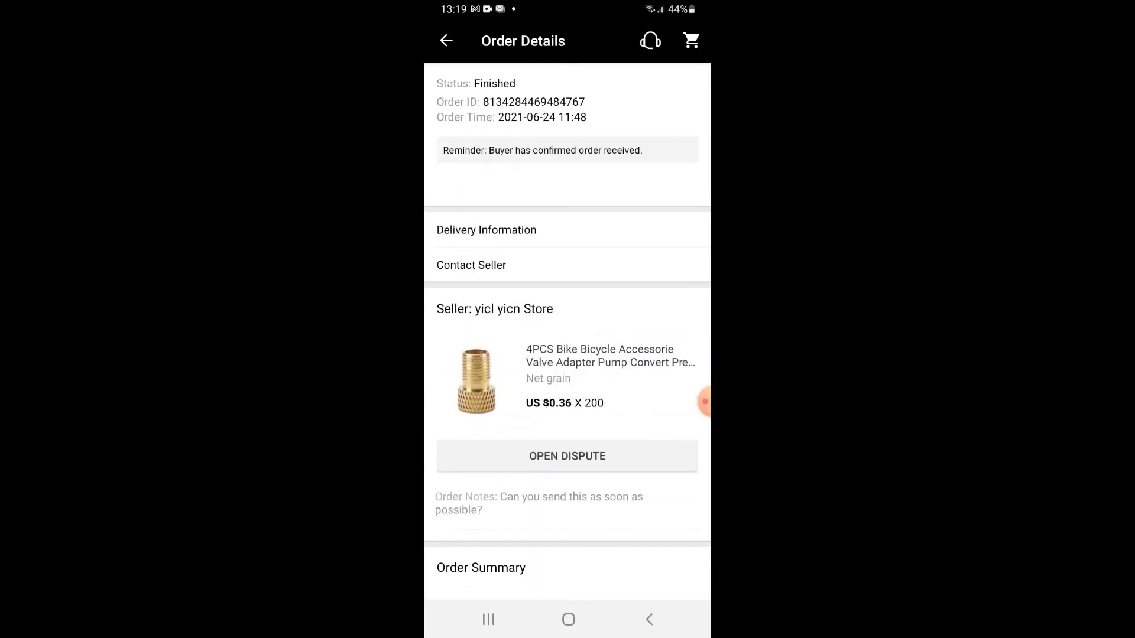